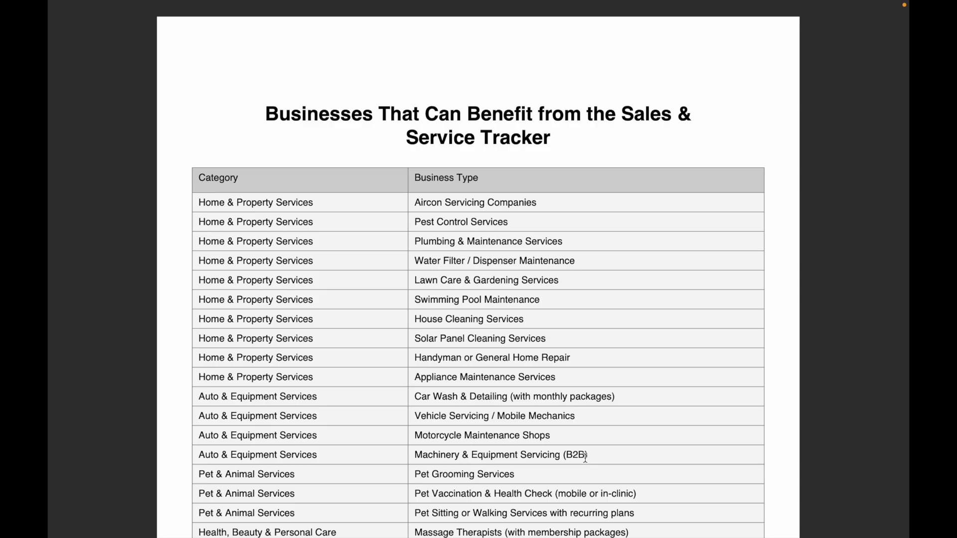
scroll(585, 458, "down", 5)
scroll(586, 458, "down", 1)
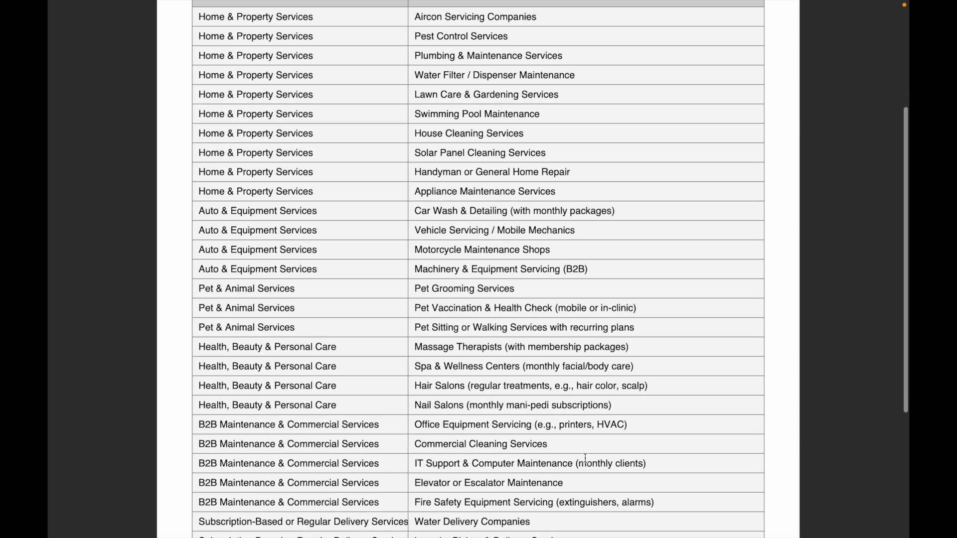
scroll(585, 458, "down", 5)
scroll(585, 458, "down", 2)
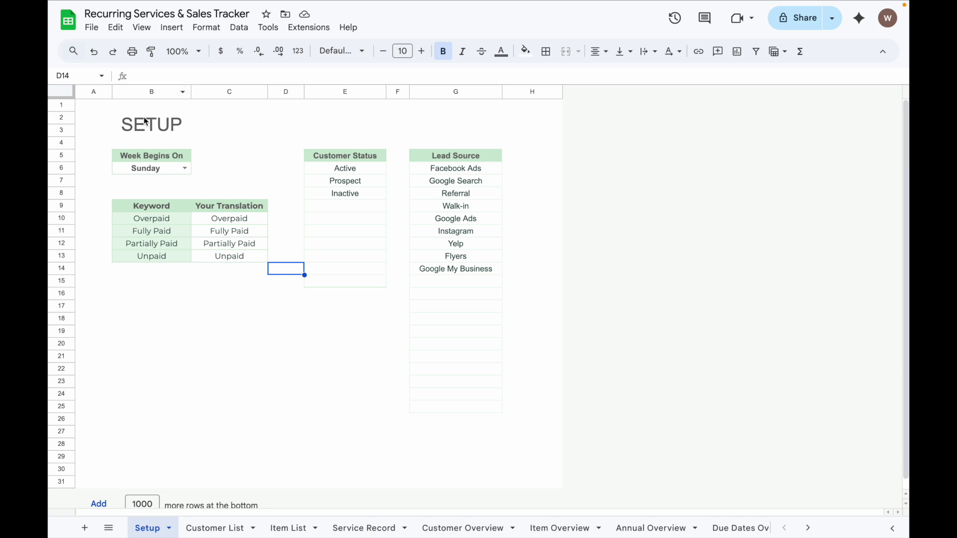
Step: Review the Setup lists (week start day, Customer Status, Lead Source, payment-status translations) and move to Customer List
left_click(184, 168)
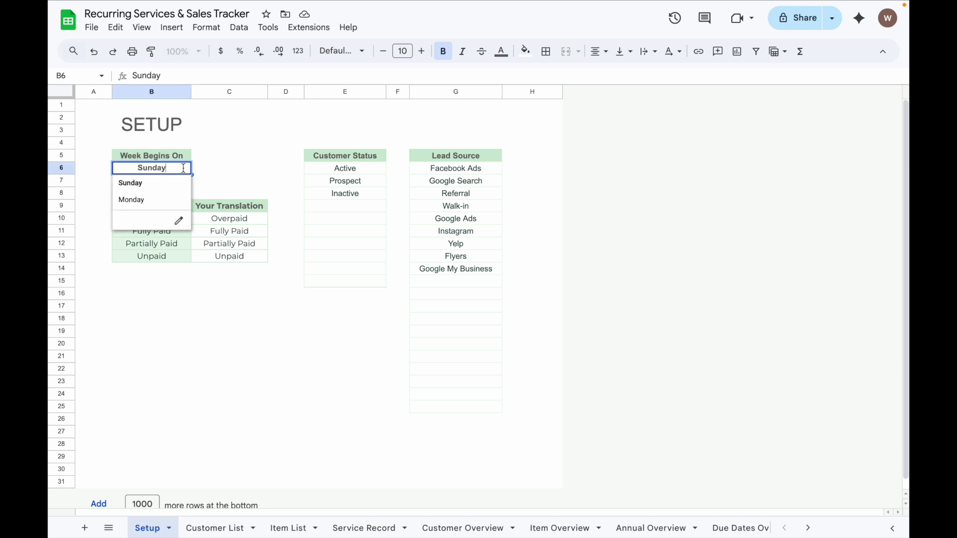
left_click(334, 172)
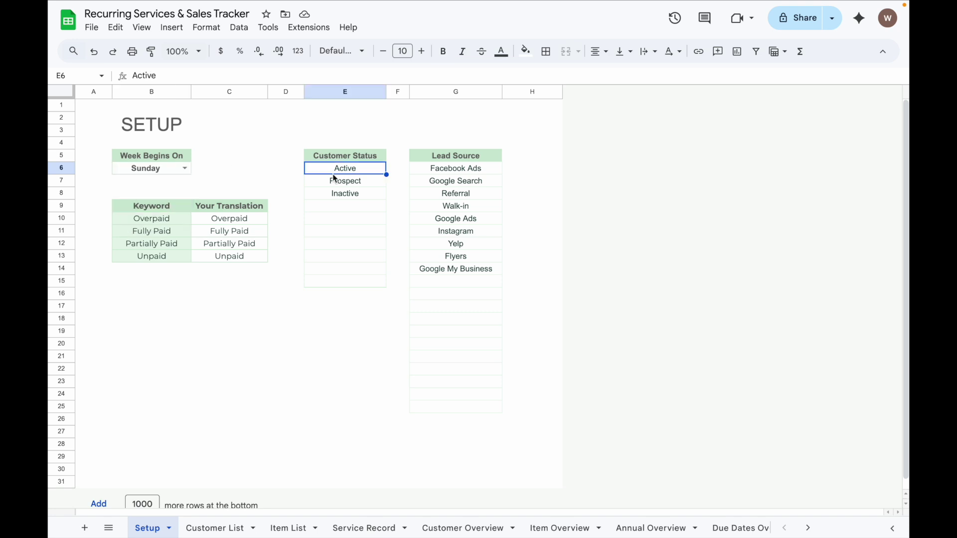
left_click(432, 172)
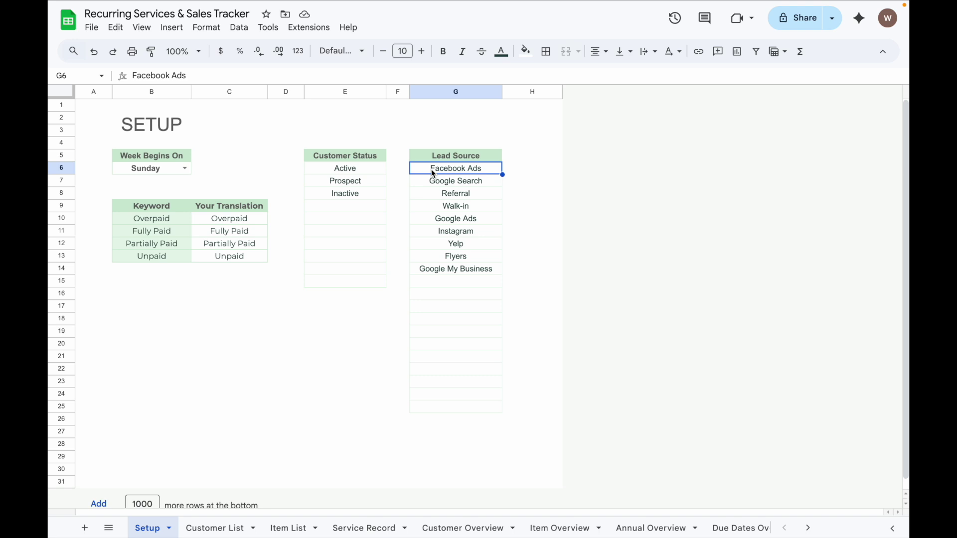
left_click(246, 229)
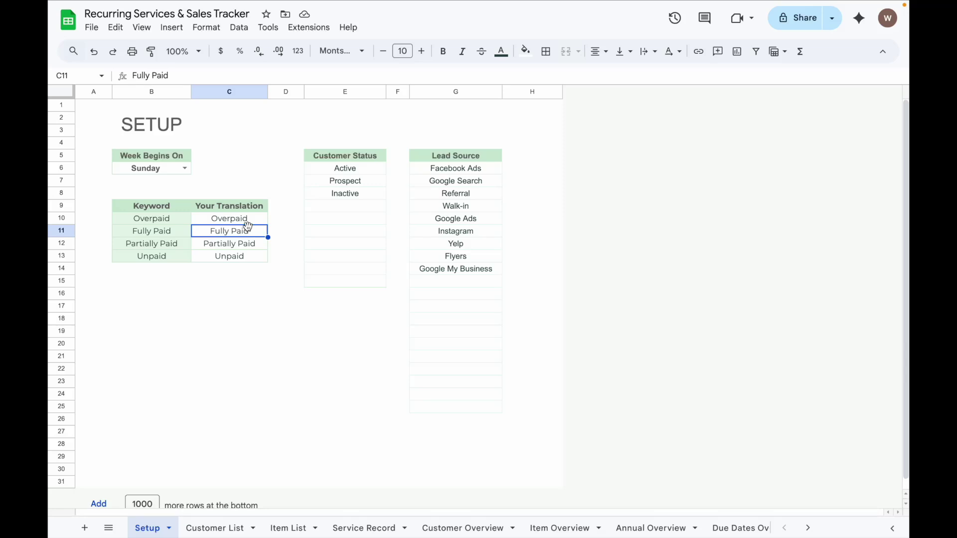
key("ctrl+shift+Page_Down")
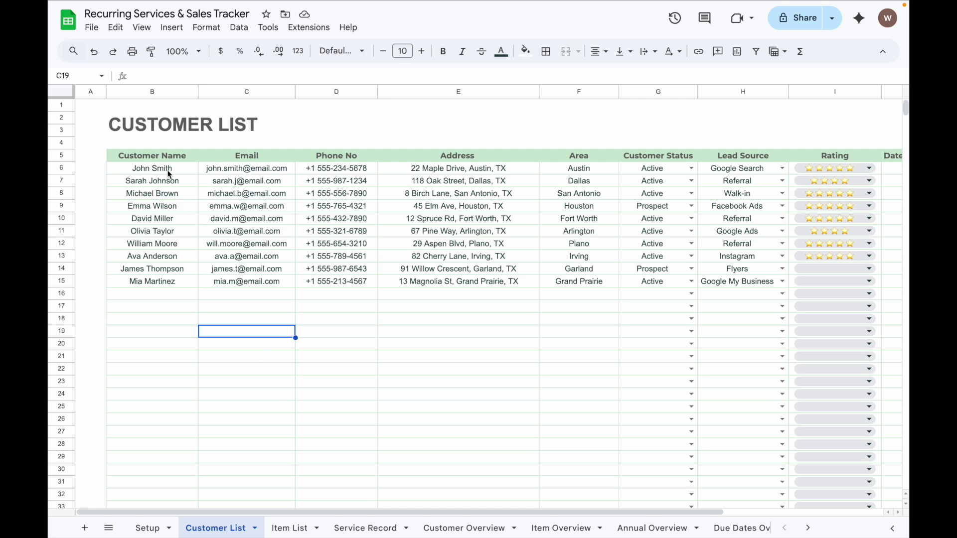
Step: Inspect the first customer's email, phone, address, area and status cells
left_click(242, 168)
left_click(323, 169)
left_click(440, 171)
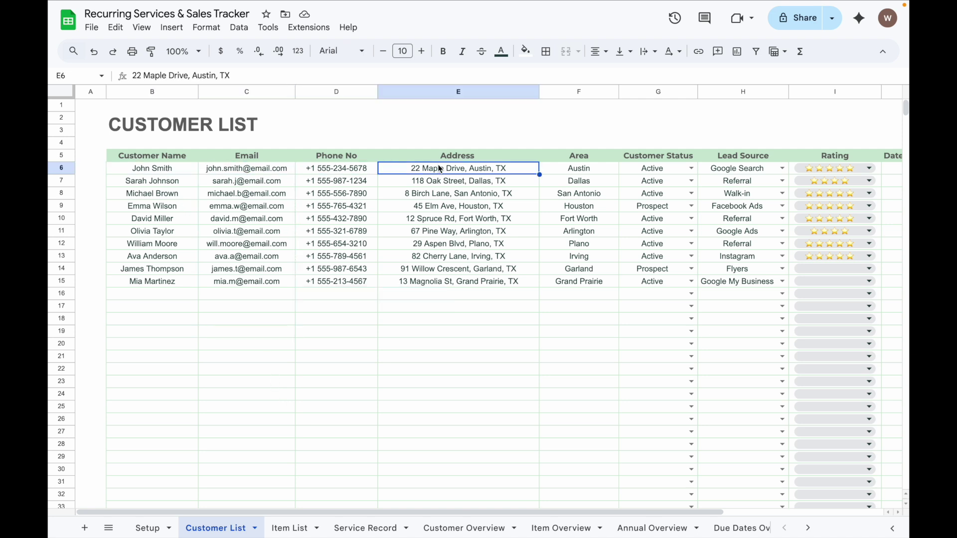
left_click(590, 172)
left_click(683, 172)
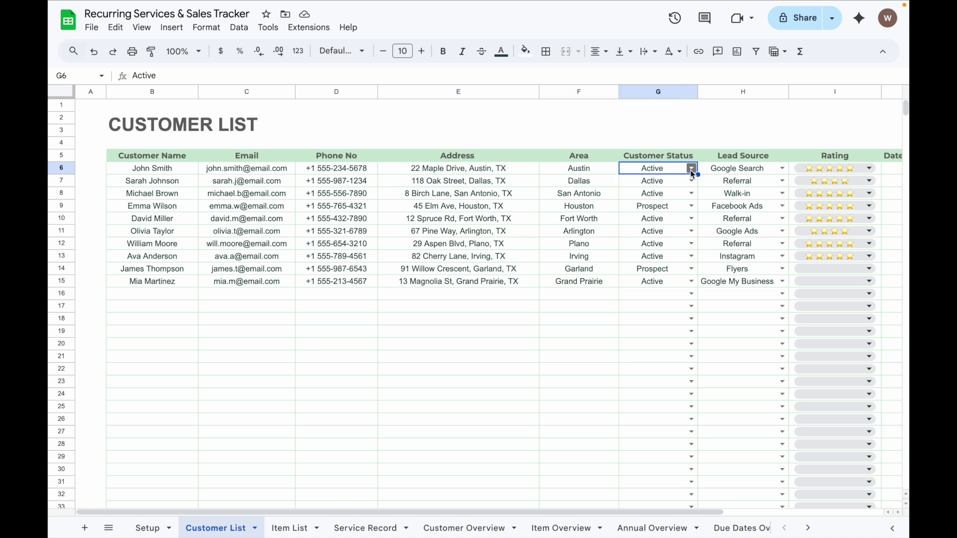
Step: Show the Status, Lead Source and star-rating dropdown choices, then check the start date
left_click(692, 169)
left_click(778, 170)
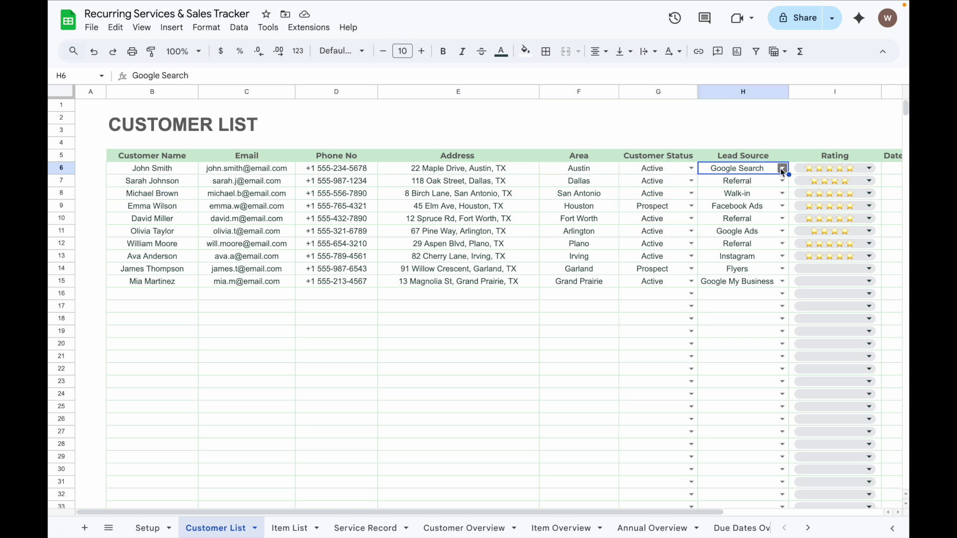
left_click(783, 171)
left_click(869, 169)
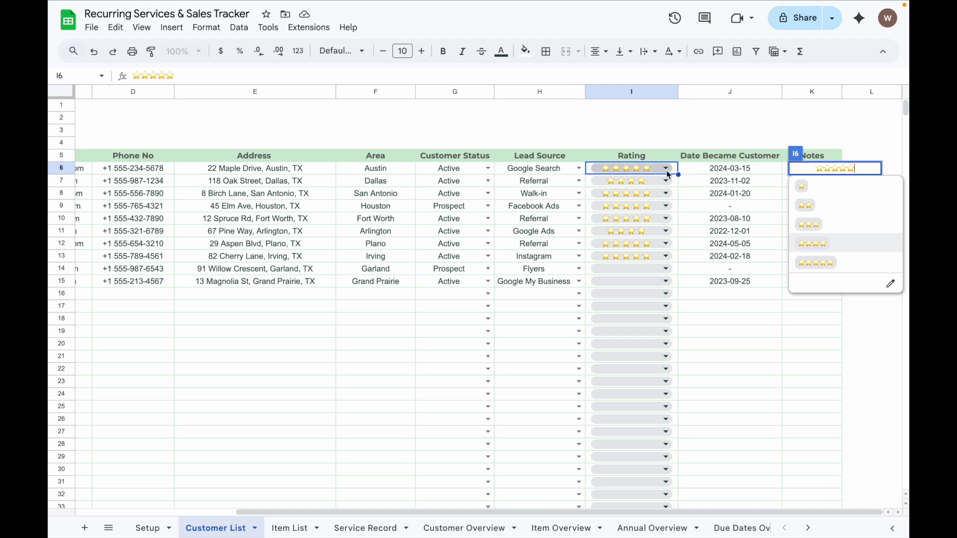
left_click(716, 178)
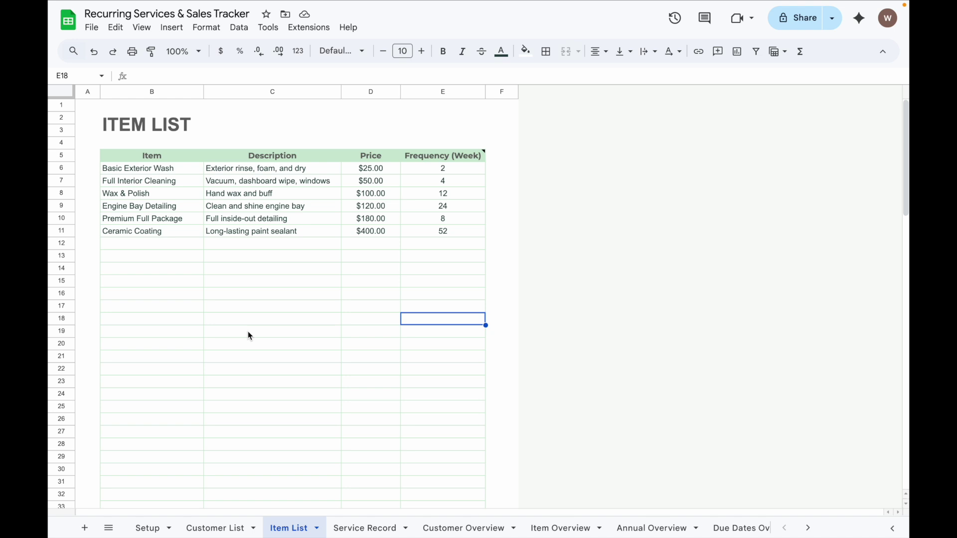
left_click(169, 170)
left_click(228, 168)
left_click(429, 172)
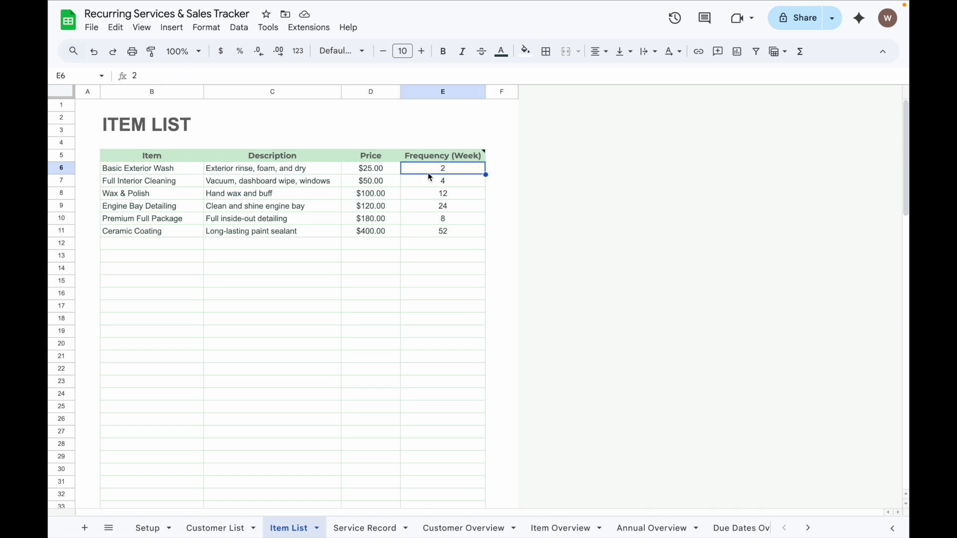
left_click(456, 244)
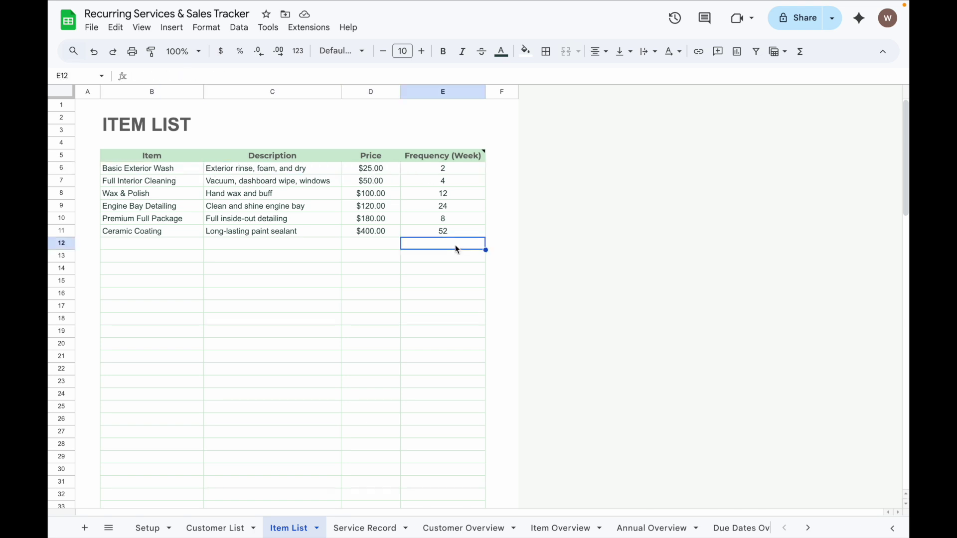
key("Return")
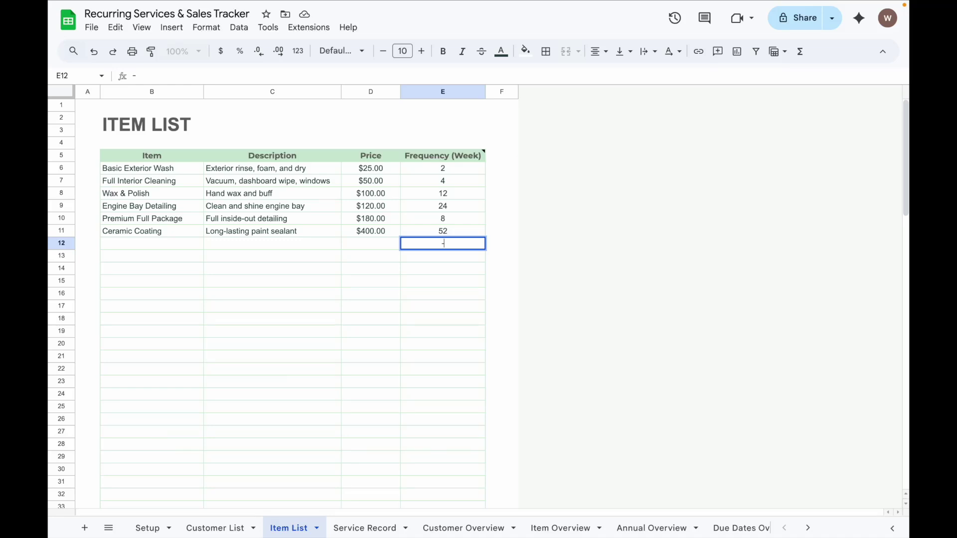
key("Return")
key("ctrl+z")
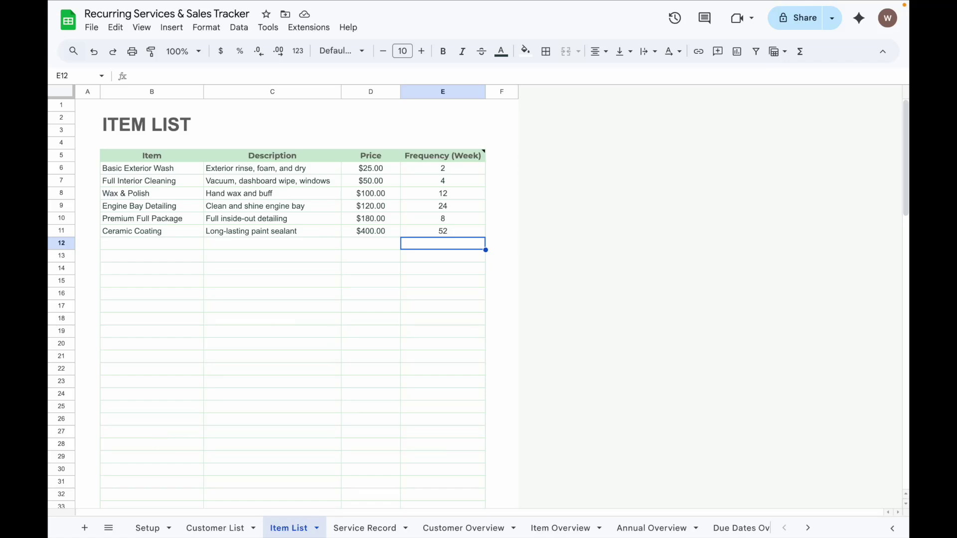
Step: Move to Service Record and review the first record's date, Customer dropdown and service-item list
key("ctrl+Page_Down")
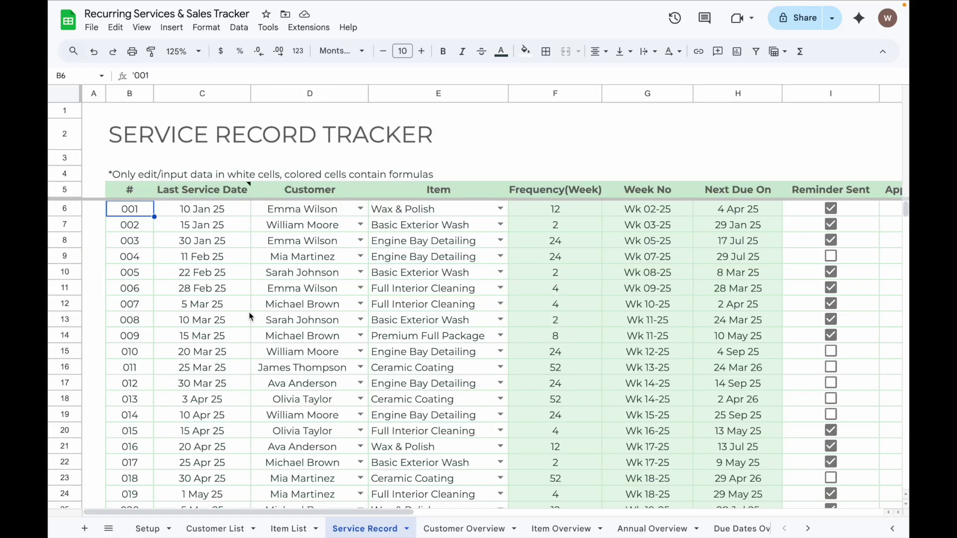
left_click(228, 208)
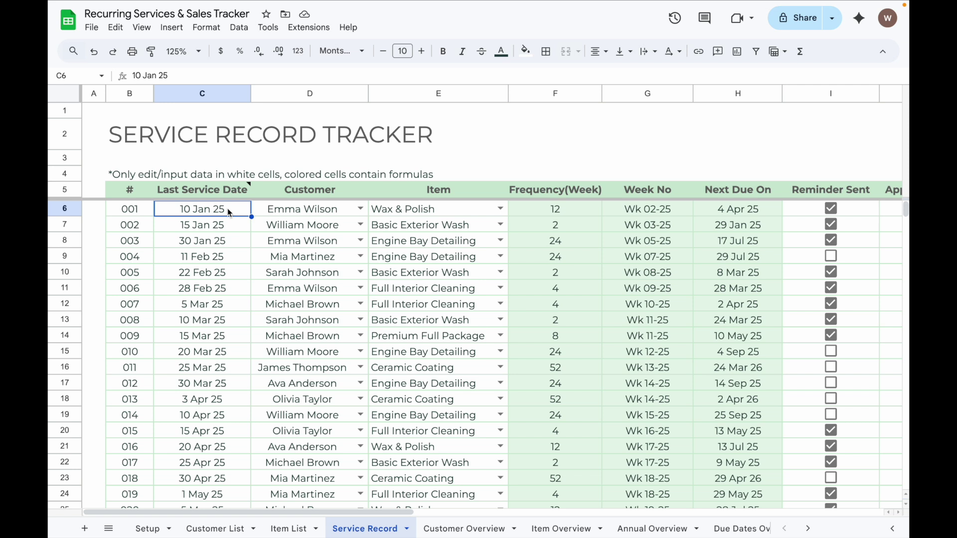
left_click(337, 210)
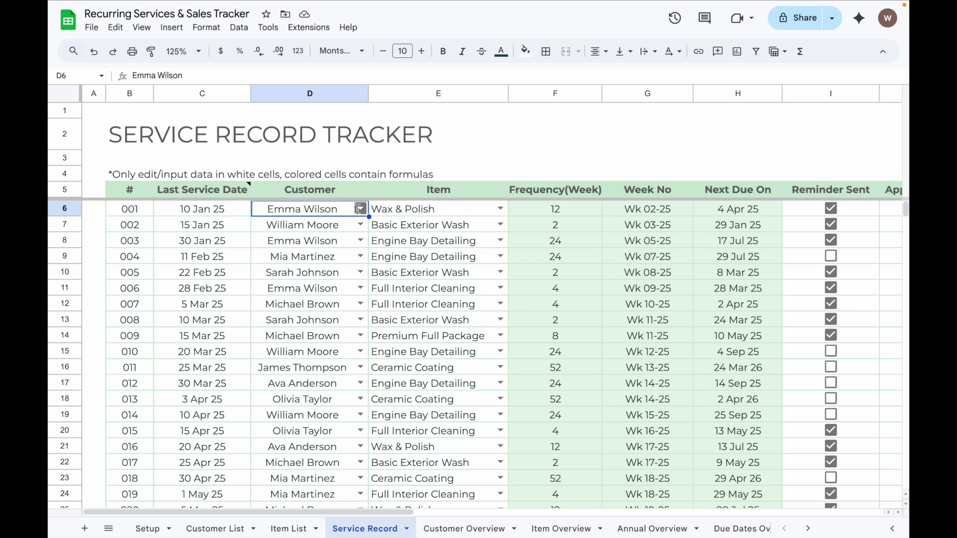
left_click(360, 209)
left_click(482, 216)
left_click(500, 210)
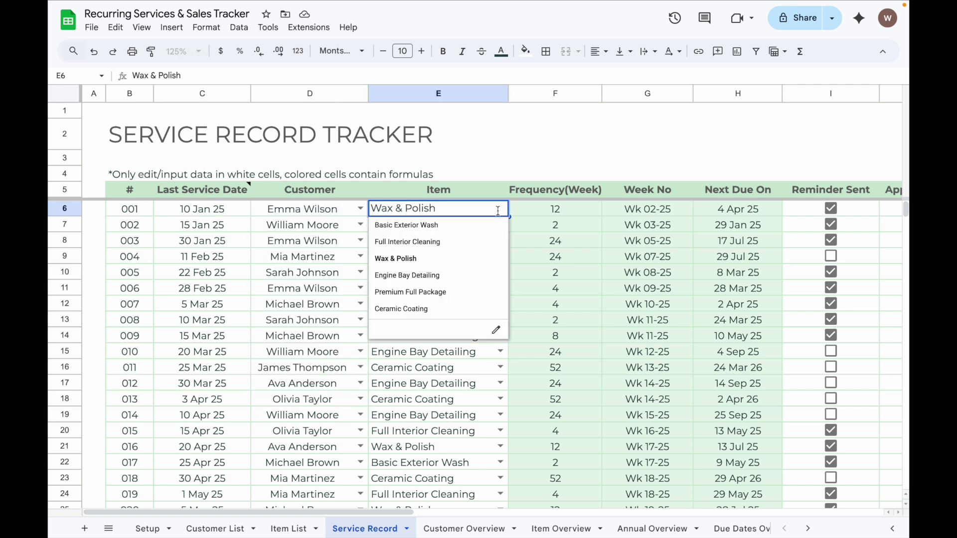
left_click(475, 161)
scroll(485, 269, "right", 5)
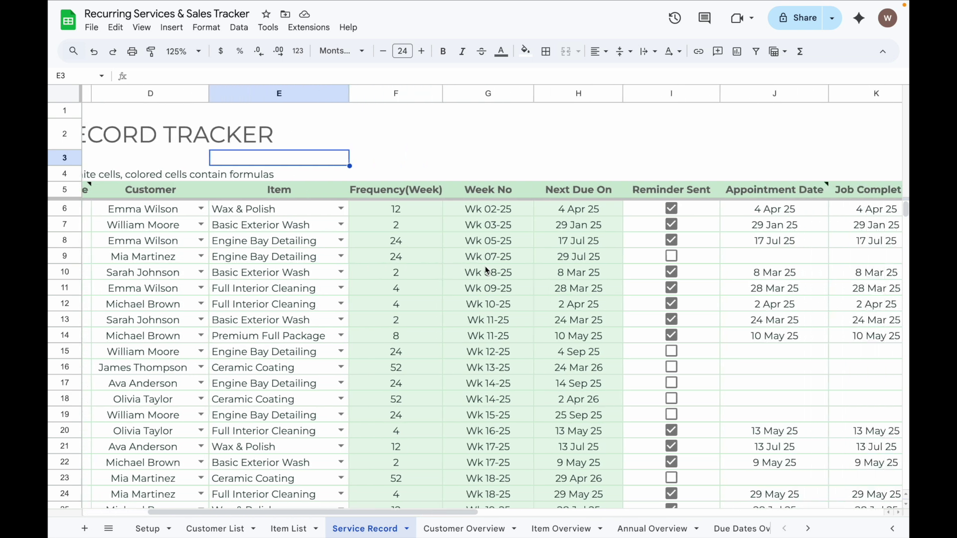
scroll(485, 266, "right", 1)
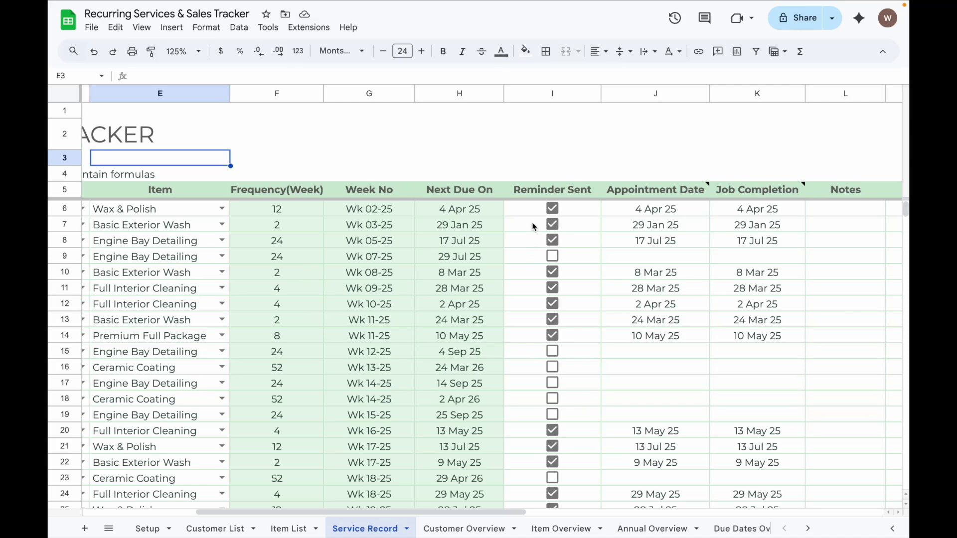
scroll(551, 225, "right", 3)
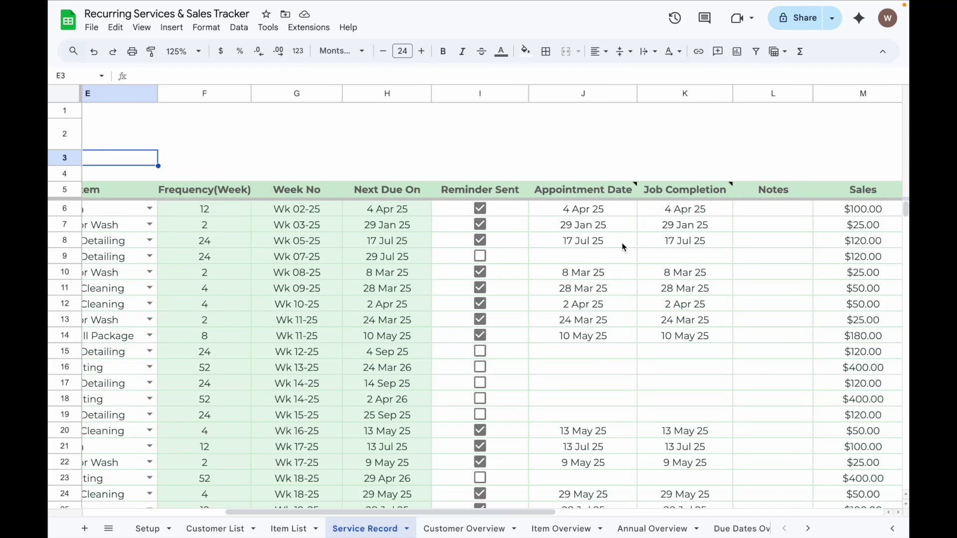
scroll(623, 247, "right", 1)
scroll(623, 247, "right", 2)
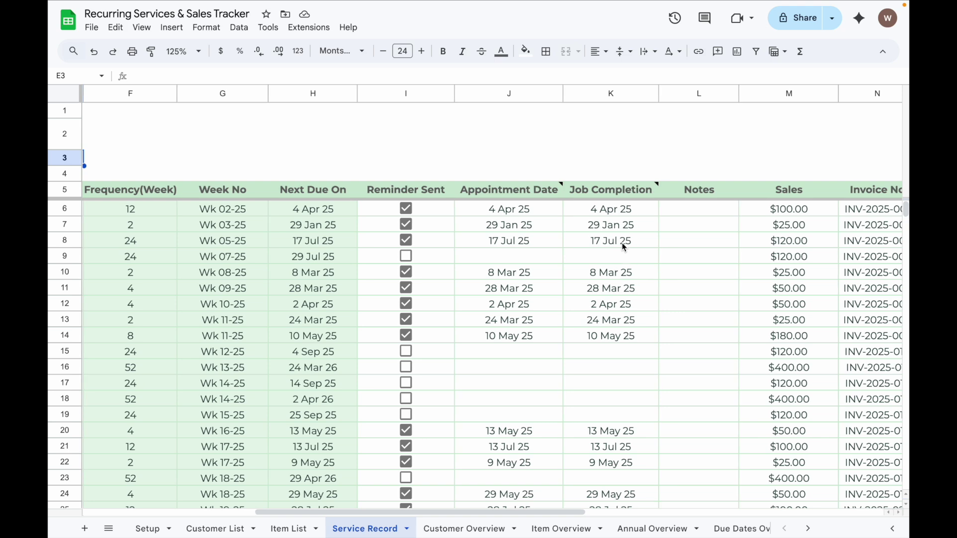
scroll(622, 247, "right", 2)
Step: Inspect the first record's sales amount, invoice number, invoice date, due date, amount paid and paid date
left_click(591, 213)
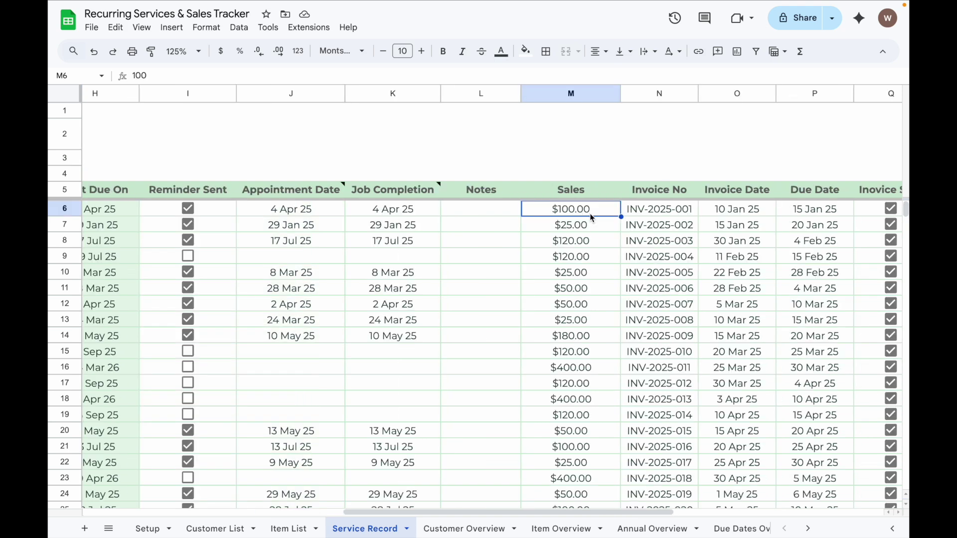
left_click(643, 210)
scroll(643, 209, "right", 1)
left_click(622, 210)
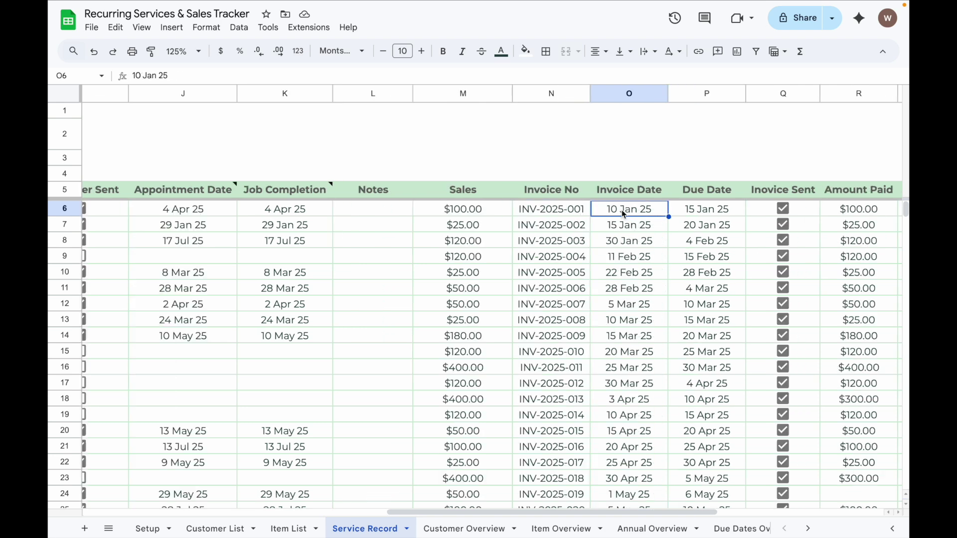
left_click(686, 212)
scroll(614, 226, "right", 3)
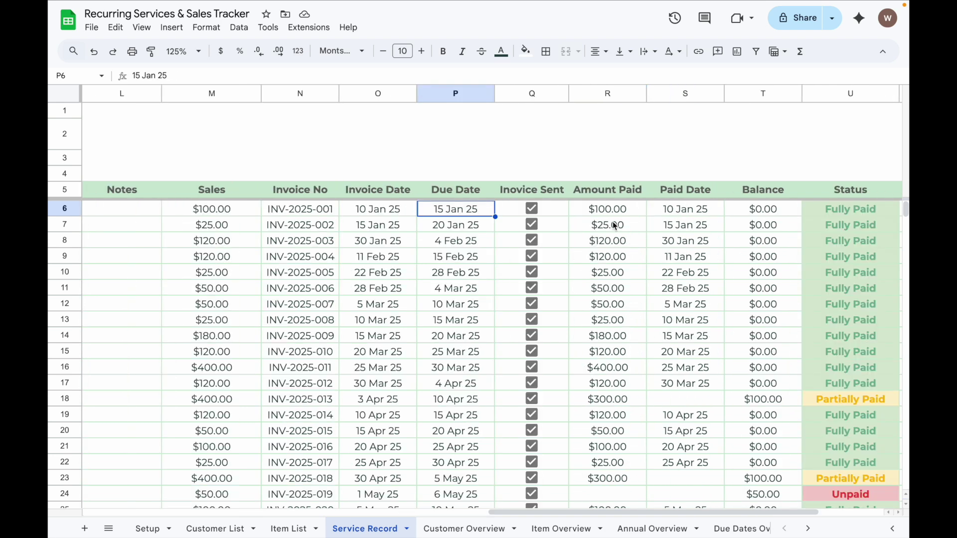
left_click(613, 216)
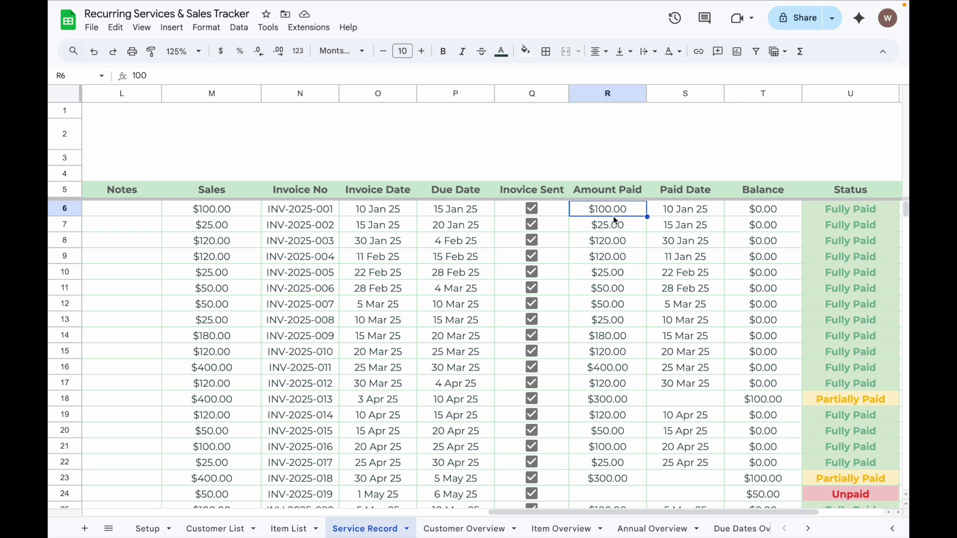
left_click(668, 216)
scroll(703, 225, "right", 1)
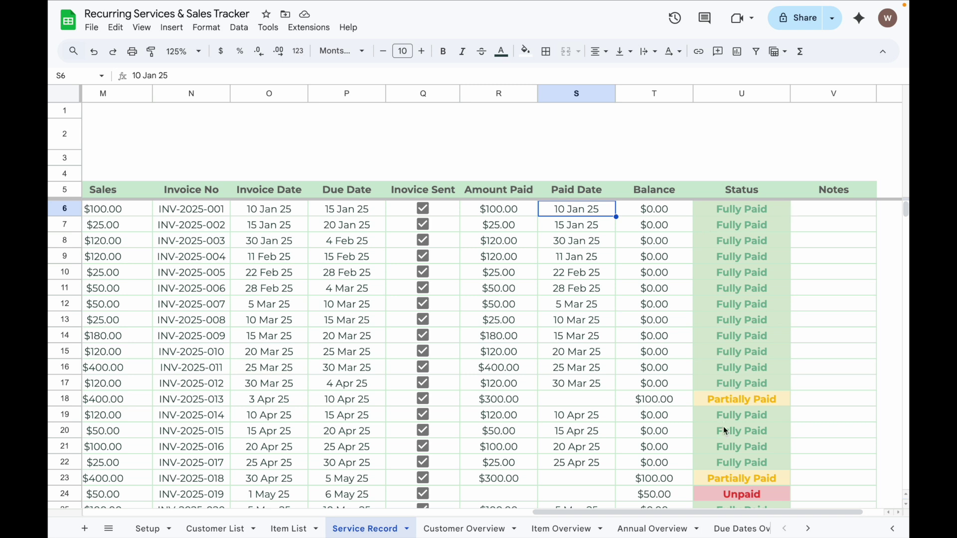
scroll(723, 426, "down", 3)
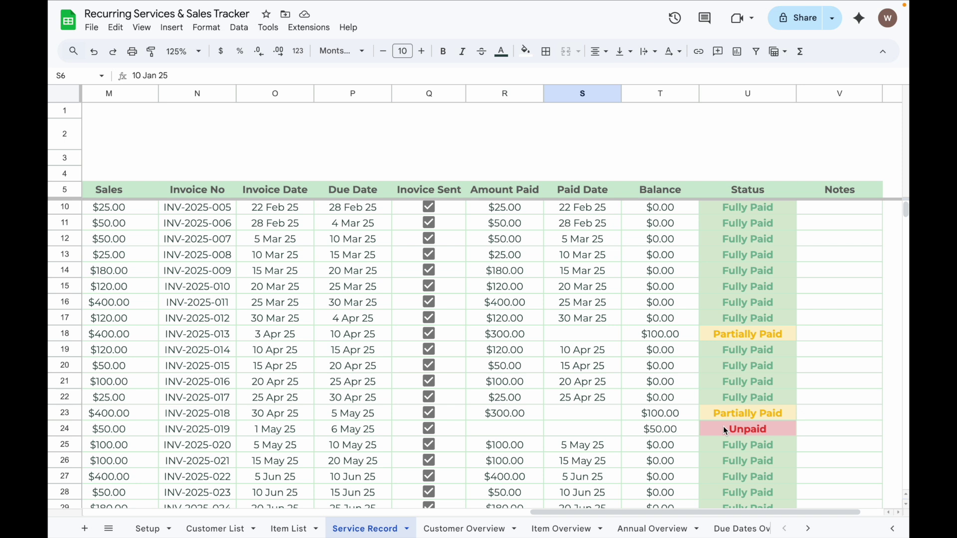
scroll(723, 430, "down", 2)
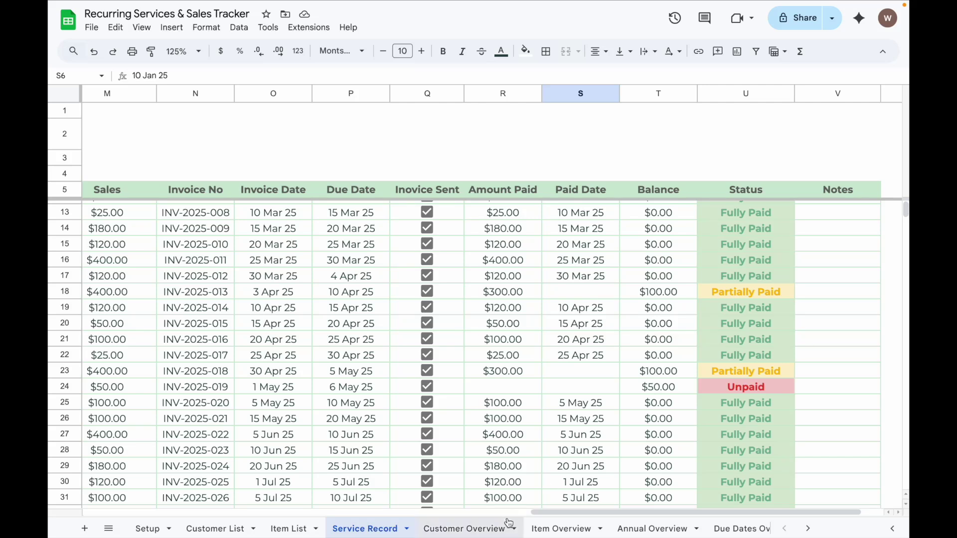
scroll(461, 530, "right", 3)
scroll(461, 530, "right", 3)
scroll(524, 530, "right", 3)
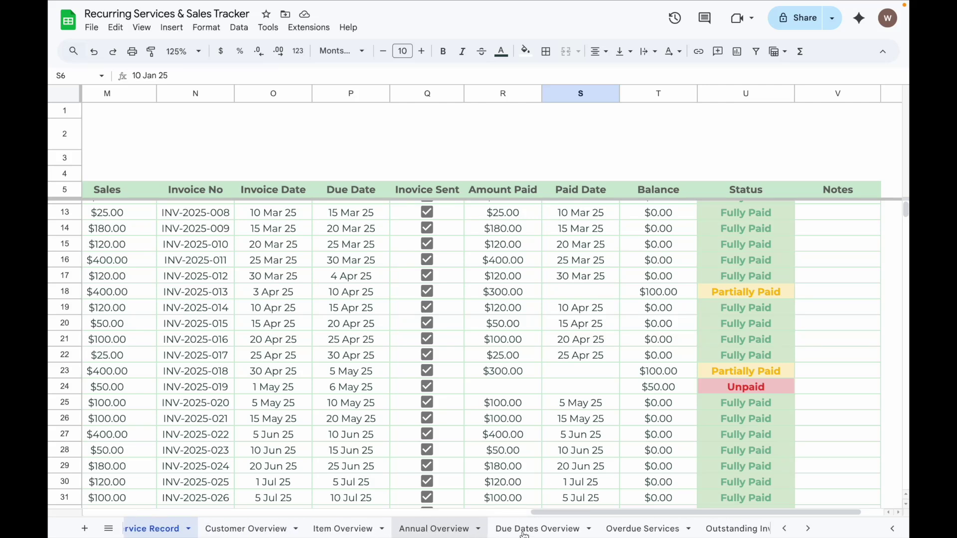
scroll(541, 533, "right", 2)
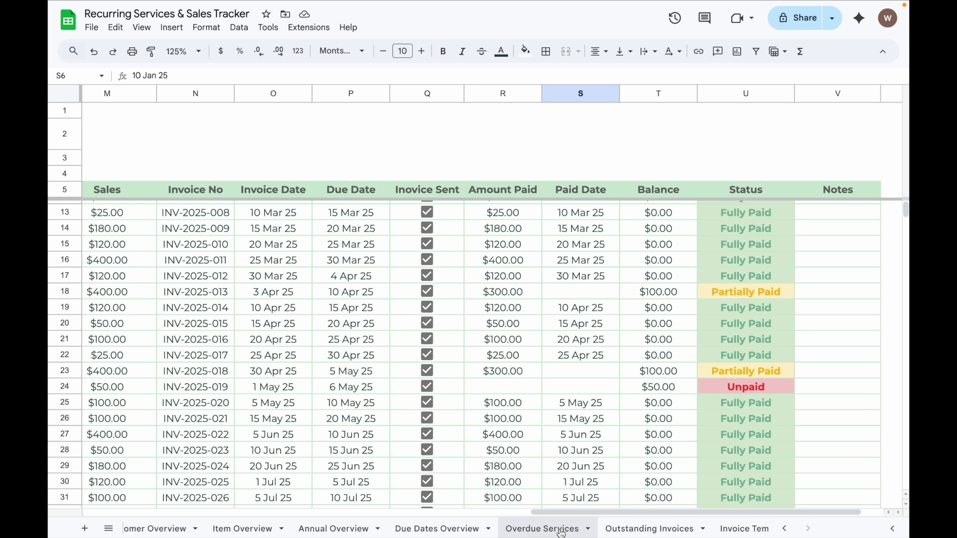
scroll(569, 532, "right", 2)
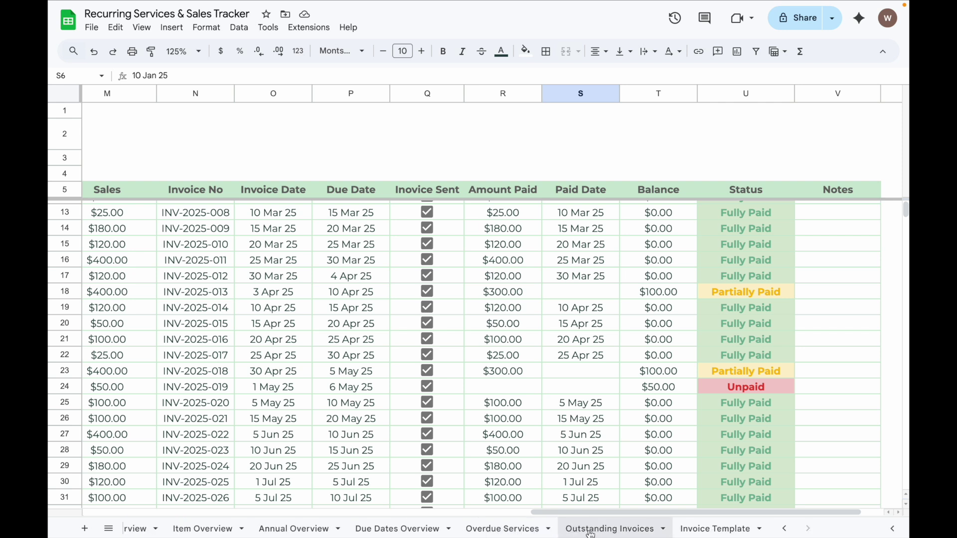
scroll(225, 528, "left", 3)
left_click(227, 530)
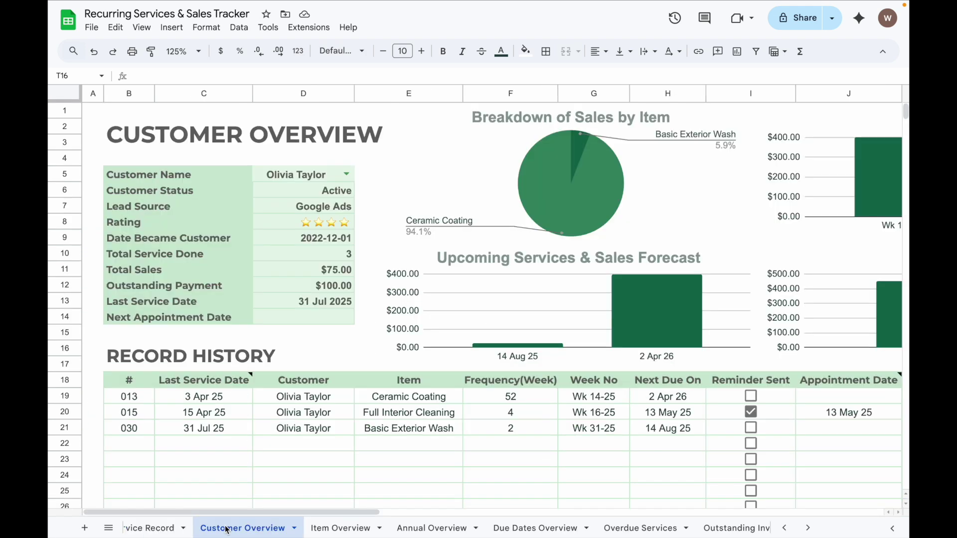
left_click(254, 156)
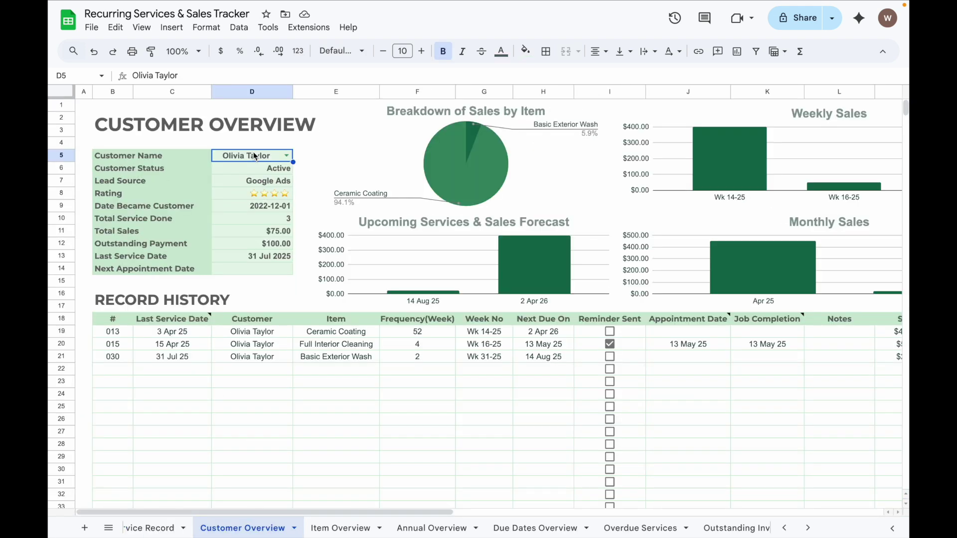
left_click(285, 155)
left_click(270, 267)
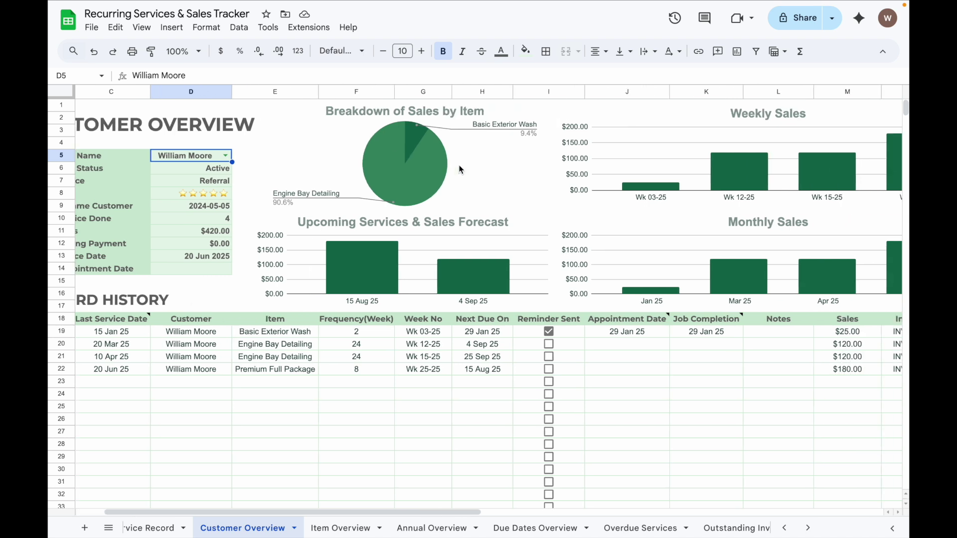
scroll(457, 257, "right", 5)
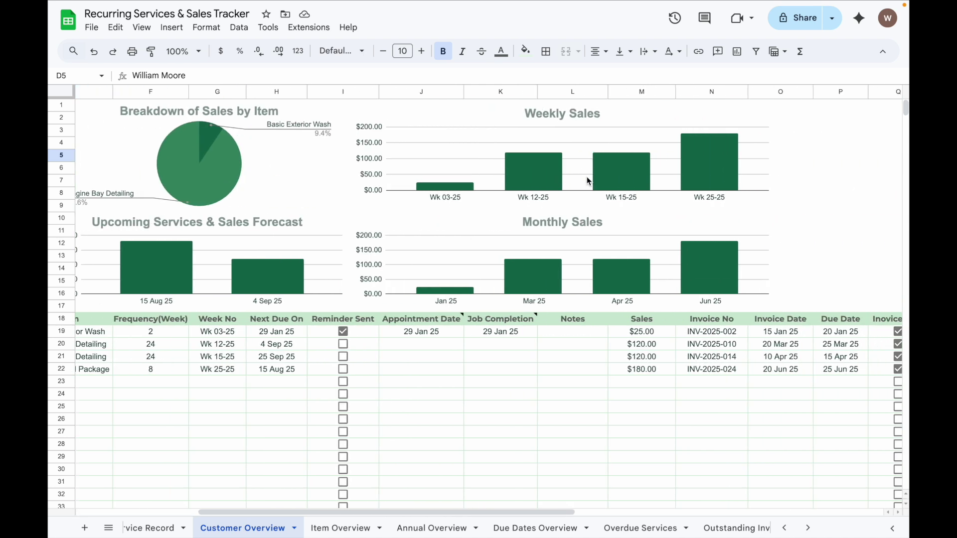
key("ctrl+Page_Down")
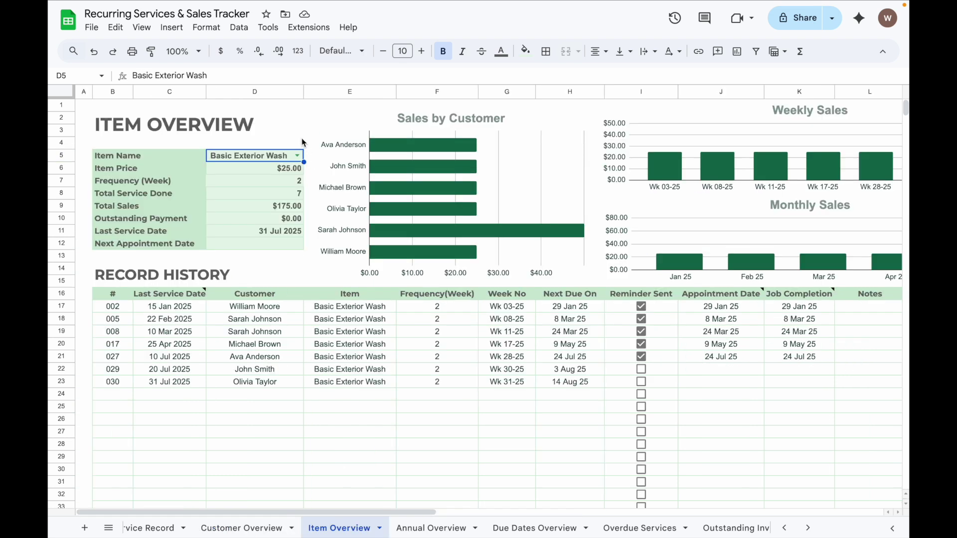
Step: Switch Item Overview to report on Full Interior Cleaning
double_click(296, 155)
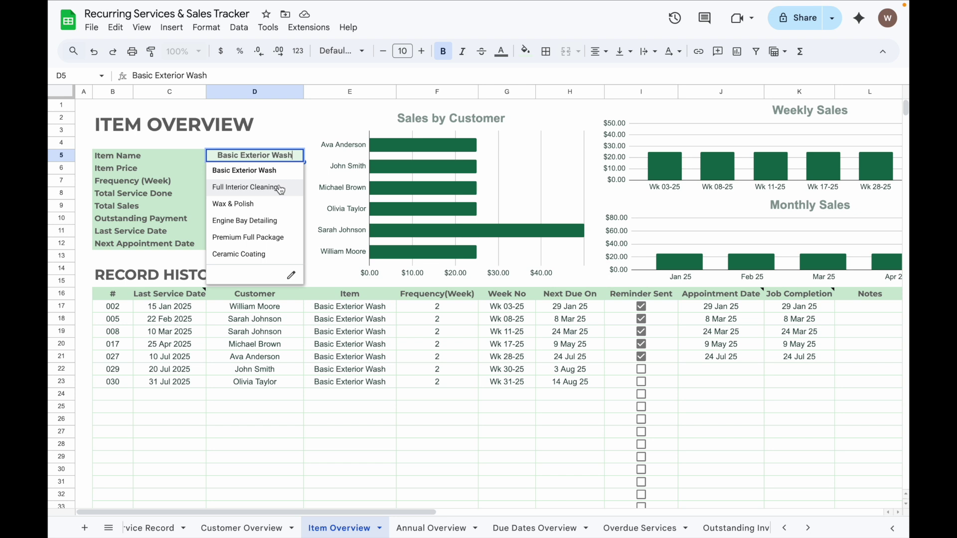
left_click(245, 187)
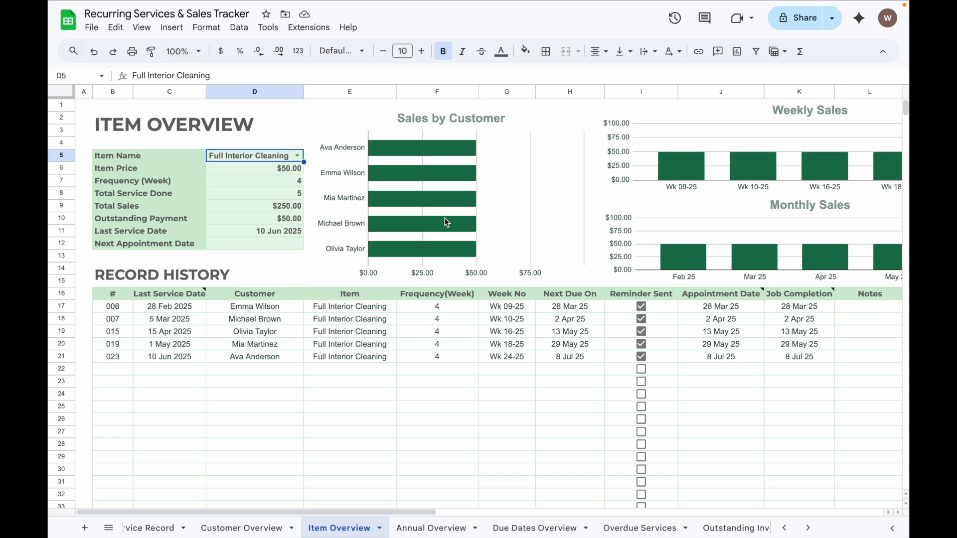
scroll(614, 214, "right", 3)
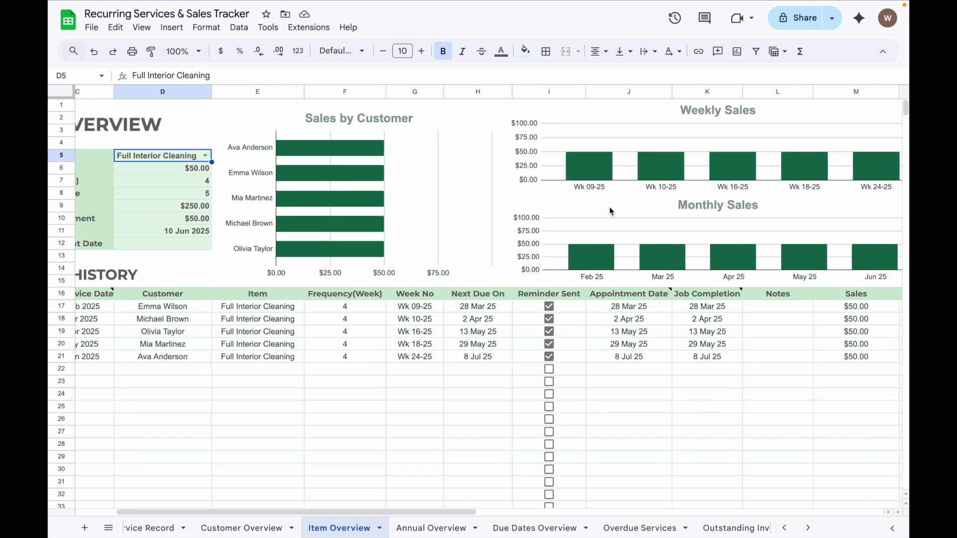
scroll(655, 221, "left", 3)
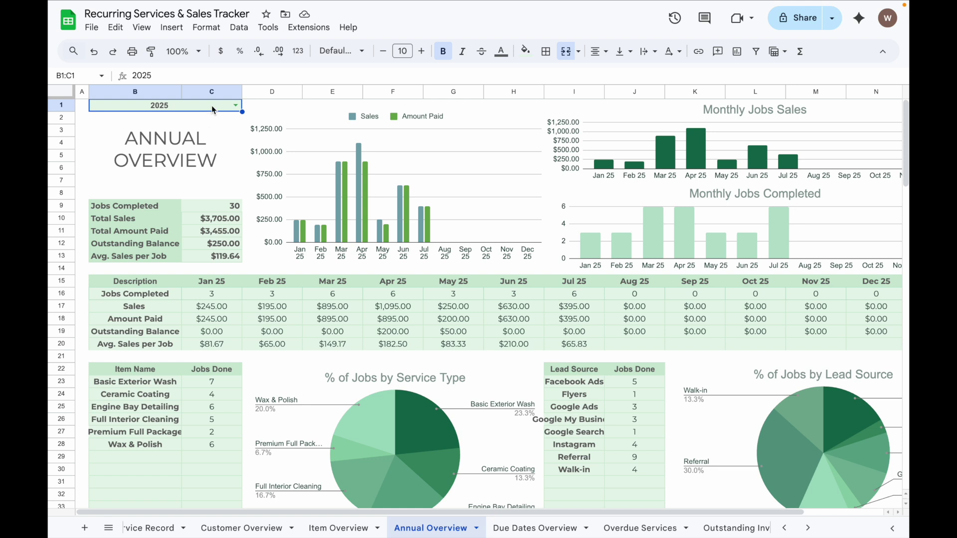
Step: Confirm the year stays 2025 in Annual Overview and move on to Due Dates Overview
left_click(236, 106)
left_click(221, 120)
scroll(227, 349, "down", 2)
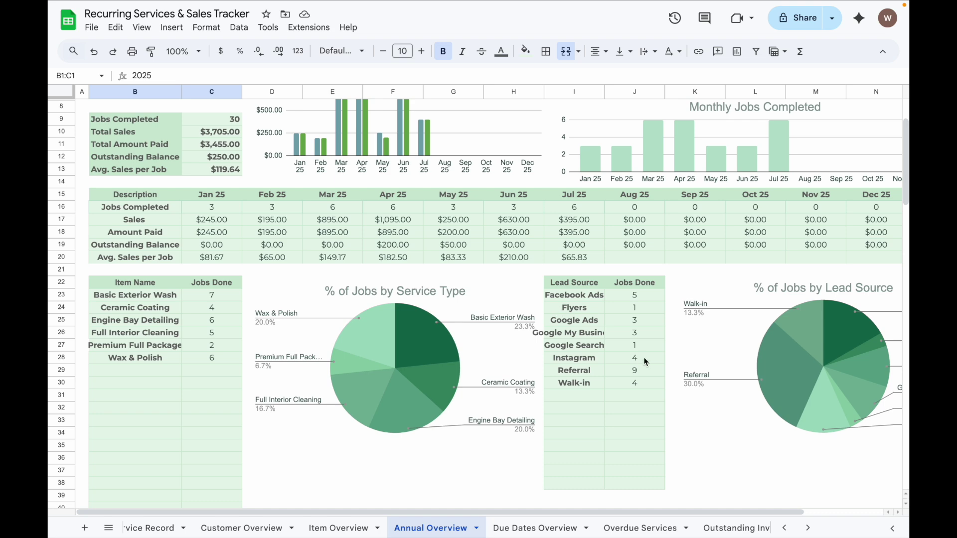
scroll(644, 357, "right", 3)
scroll(644, 357, "up", 1)
key("ctrl+shift+Page_Down")
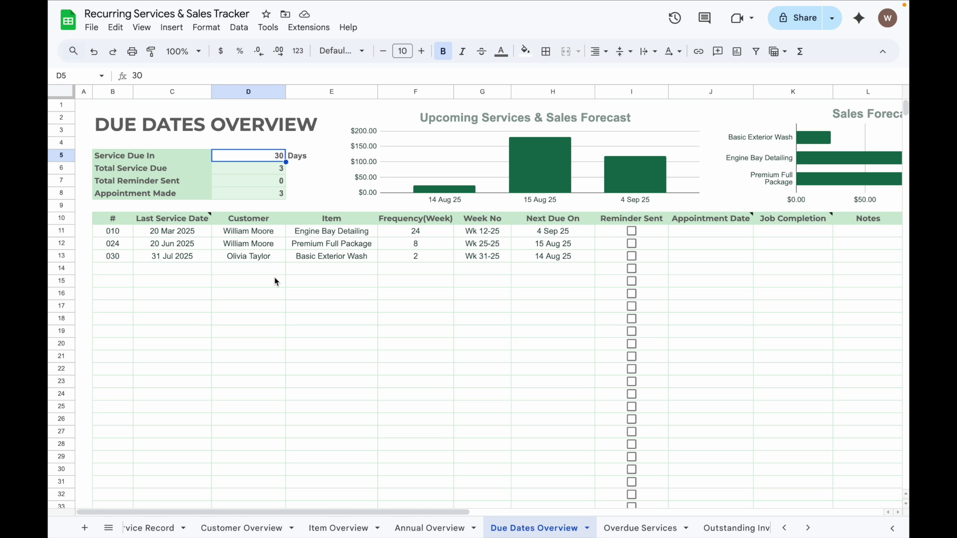
scroll(466, 294, "right", 2)
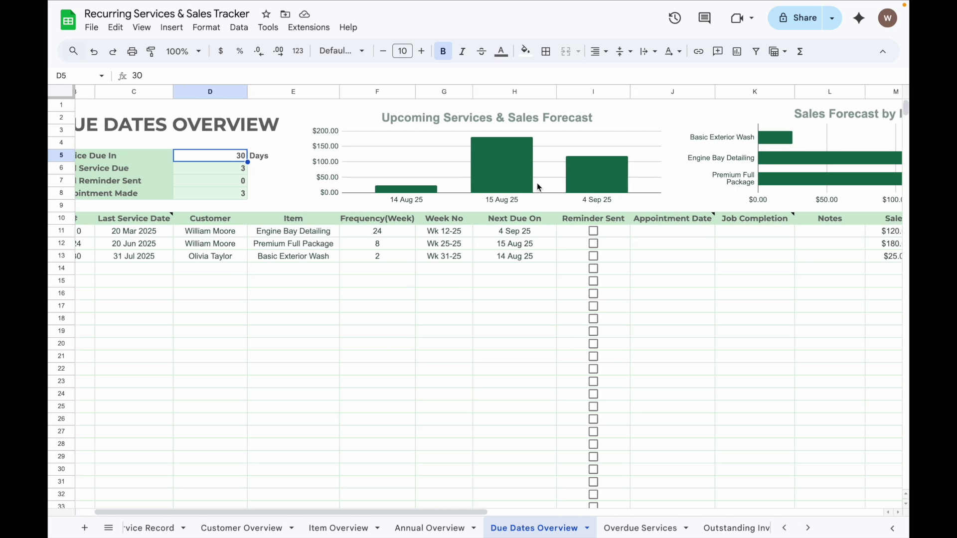
scroll(544, 181, "right", 5)
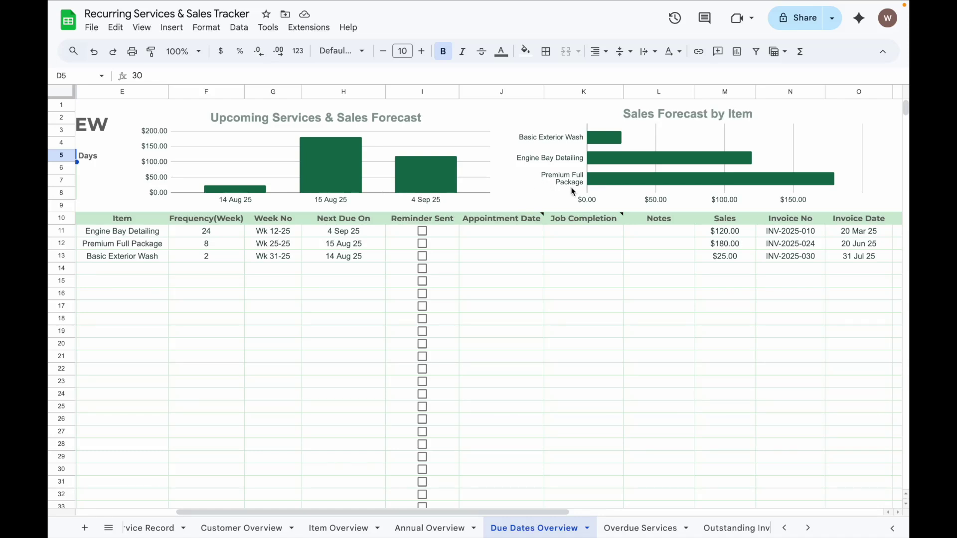
Step: Move on to the Overdue Services sheet listing three overdue services
key("ctrl+Page_Down")
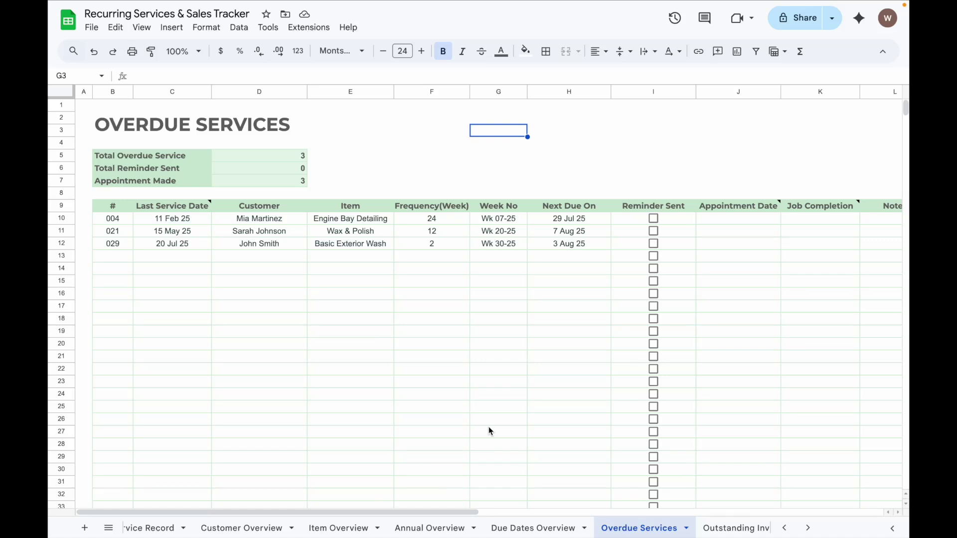
Step: Move on to Outstanding Invoices showing three invoices and $250.00 receivable
key("ctrl+Page_Down")
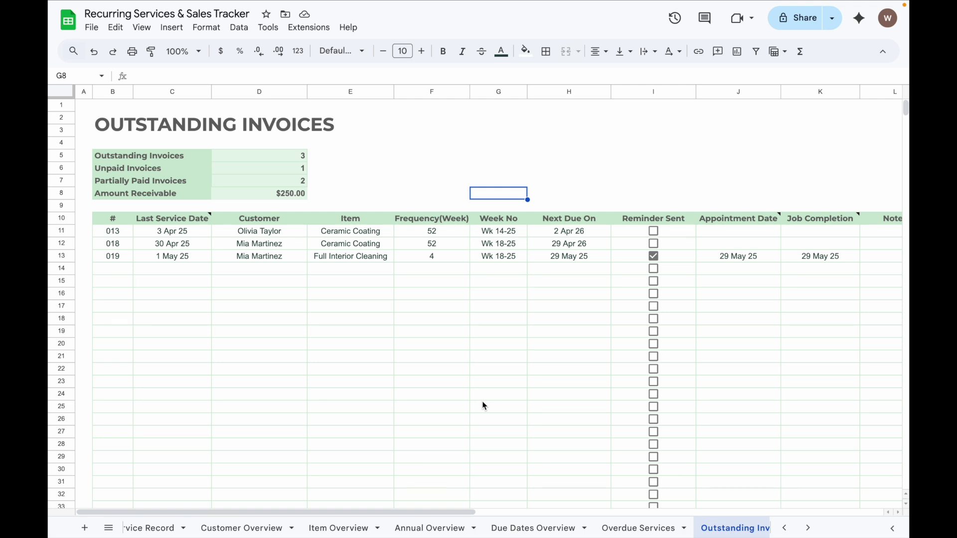
Step: Move on to the Invoice Template billed to John Smith
key("ctrl+Page_Down")
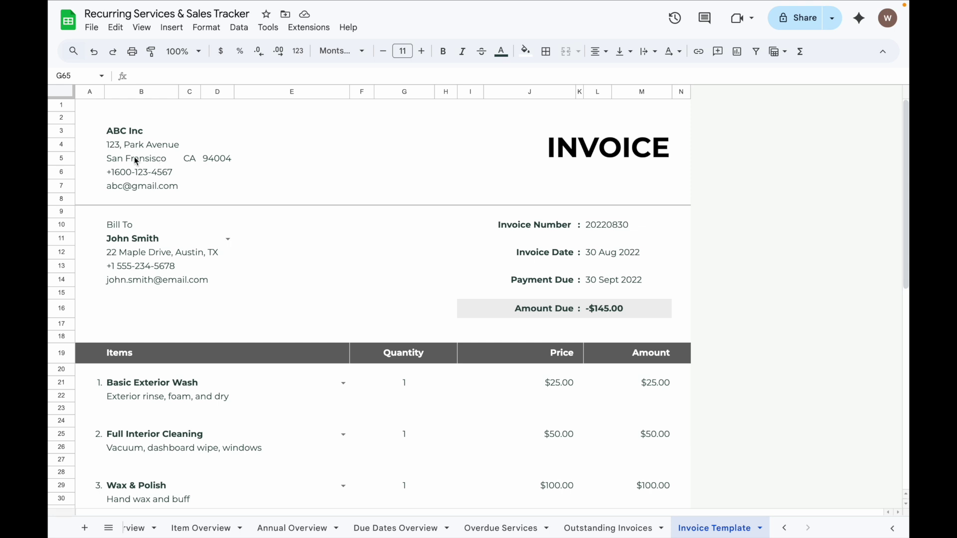
left_click(229, 240)
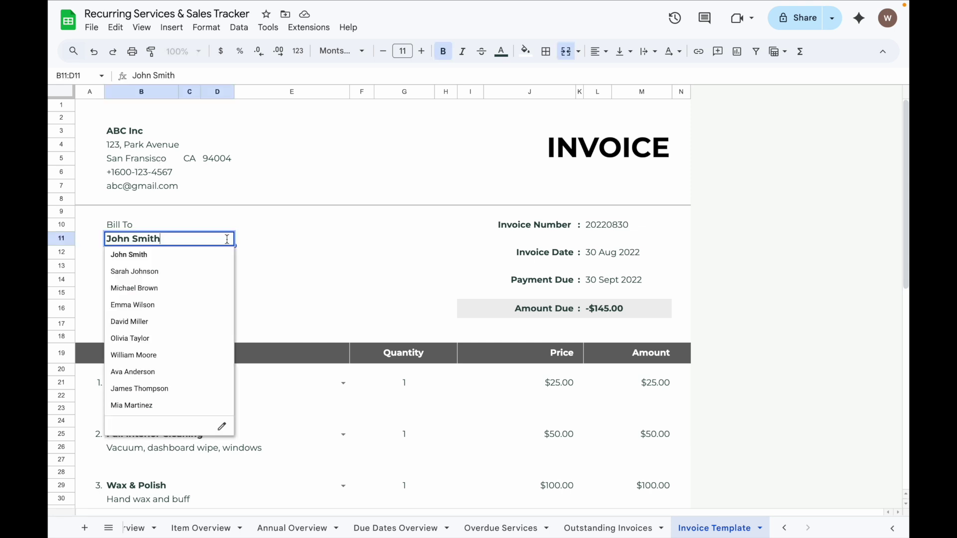
left_click(209, 272)
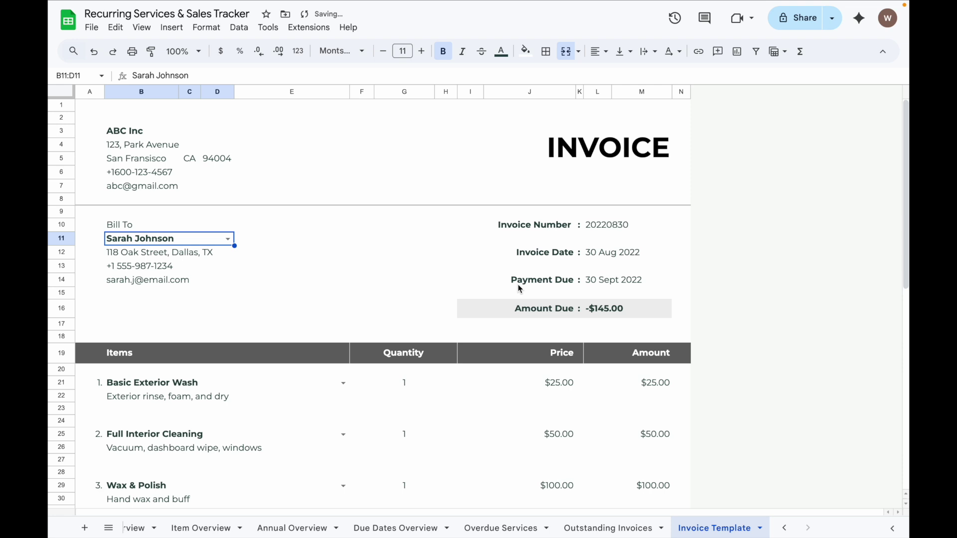
left_click(622, 226)
left_click(620, 255)
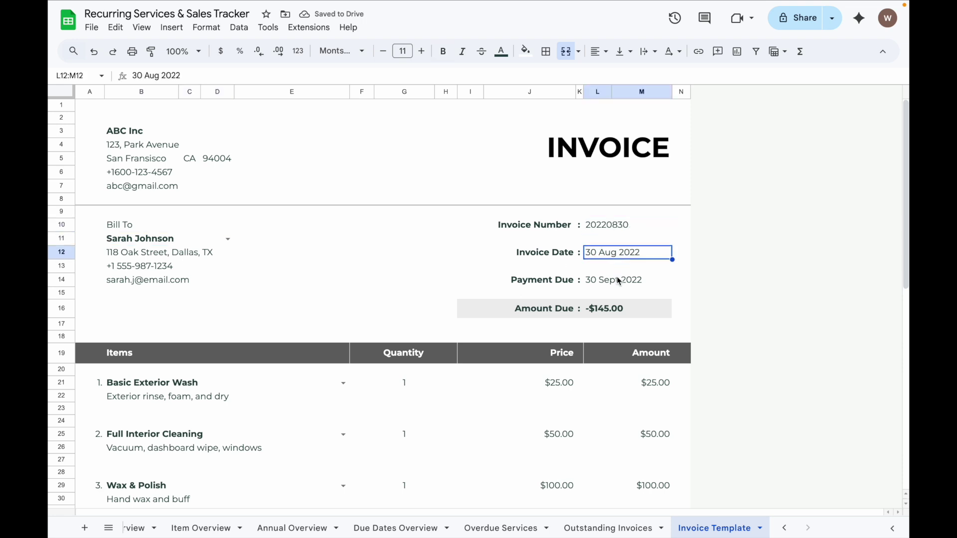
left_click(617, 280)
Step: Keep Basic Exterior Wash as the first invoice item from the services list
left_click(344, 383)
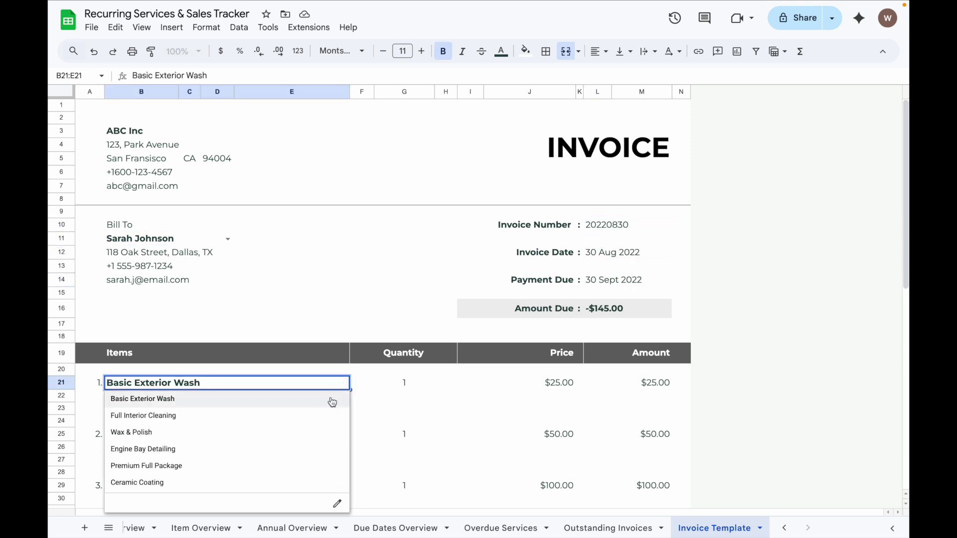
left_click(332, 403)
scroll(326, 409, "down", 2)
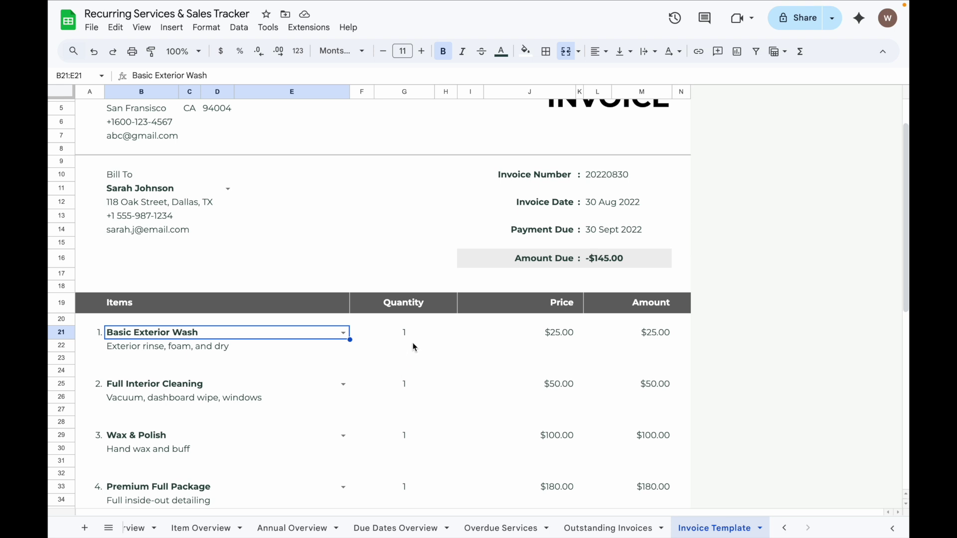
left_click(413, 347)
scroll(412, 346, "down", 5)
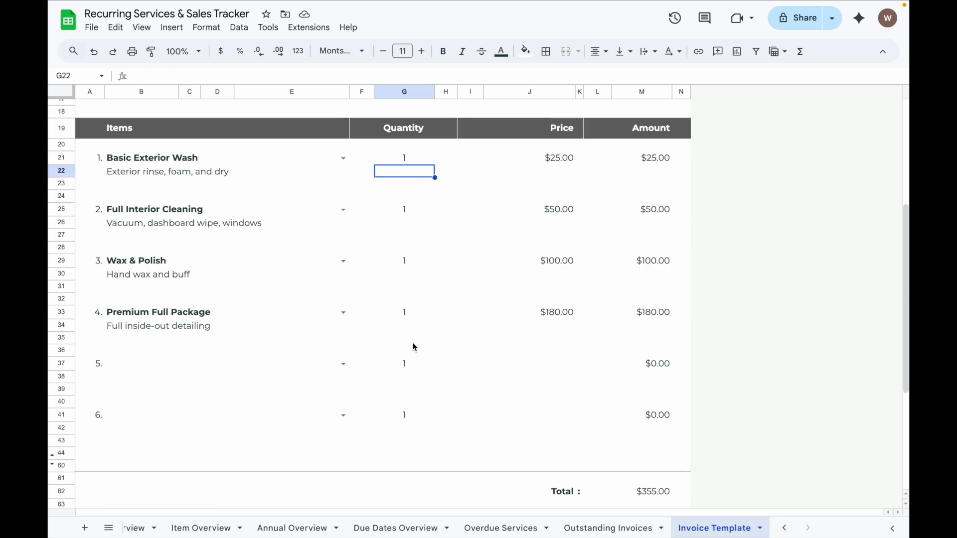
scroll(413, 346, "up", 5)
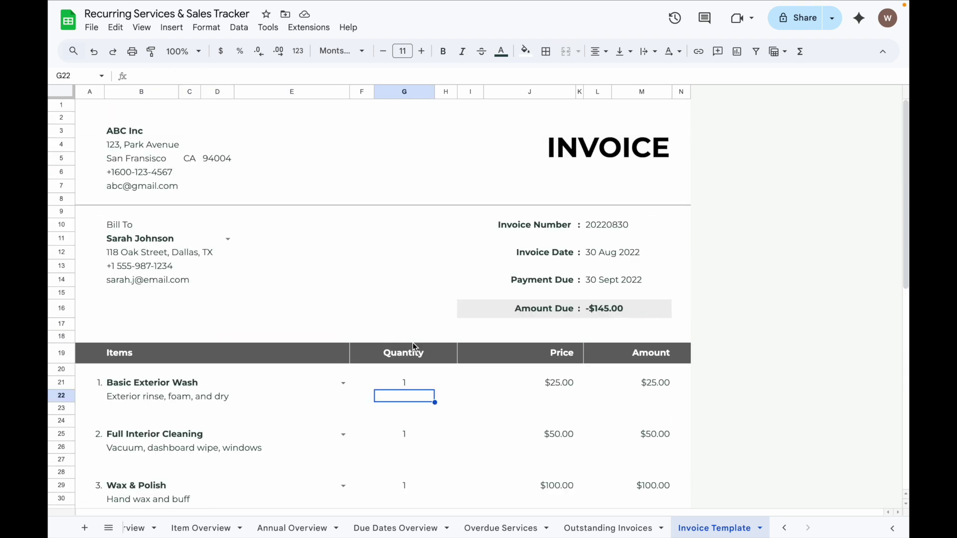
Step: Start a File > Download > PDF export of the invoice, then cancel the print settings
left_click(99, 29)
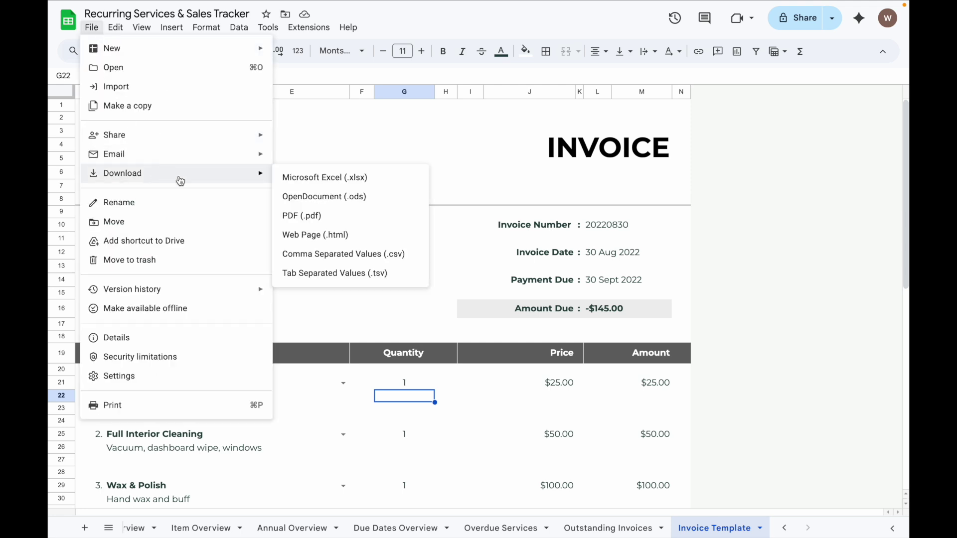
mouse_move(122, 173)
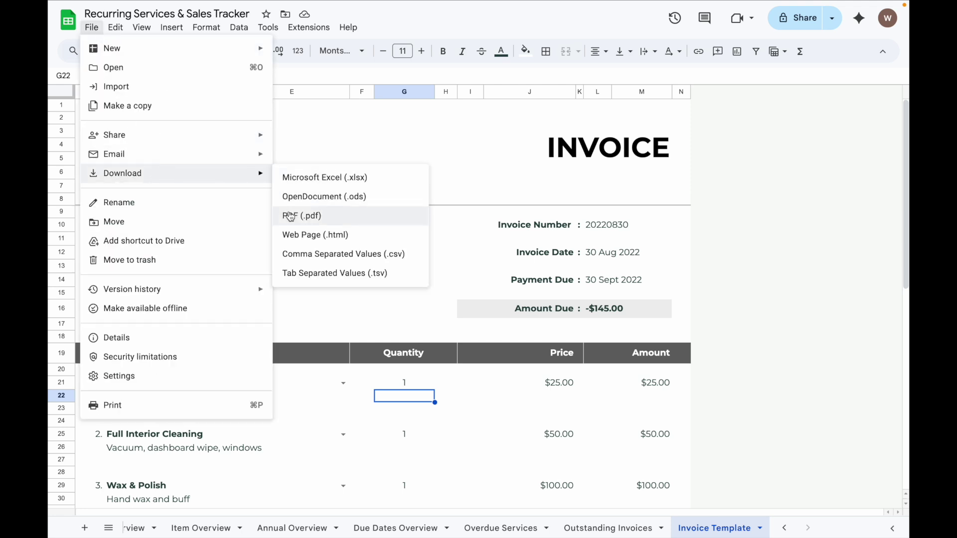
left_click(289, 217)
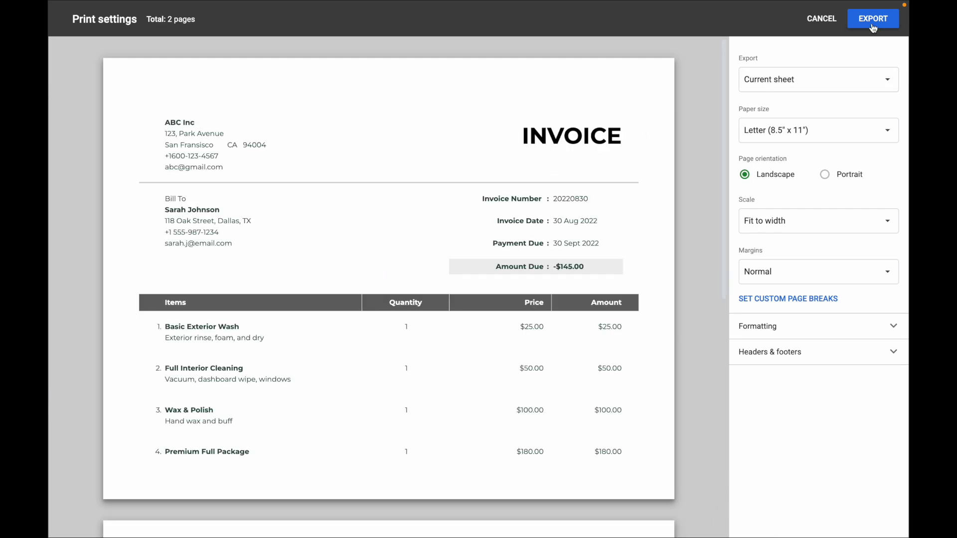
left_click(835, 28)
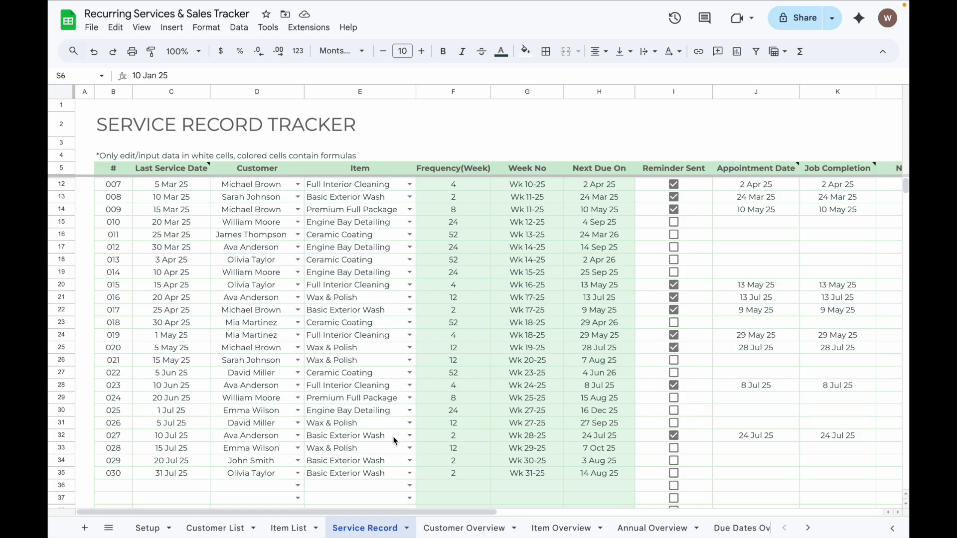